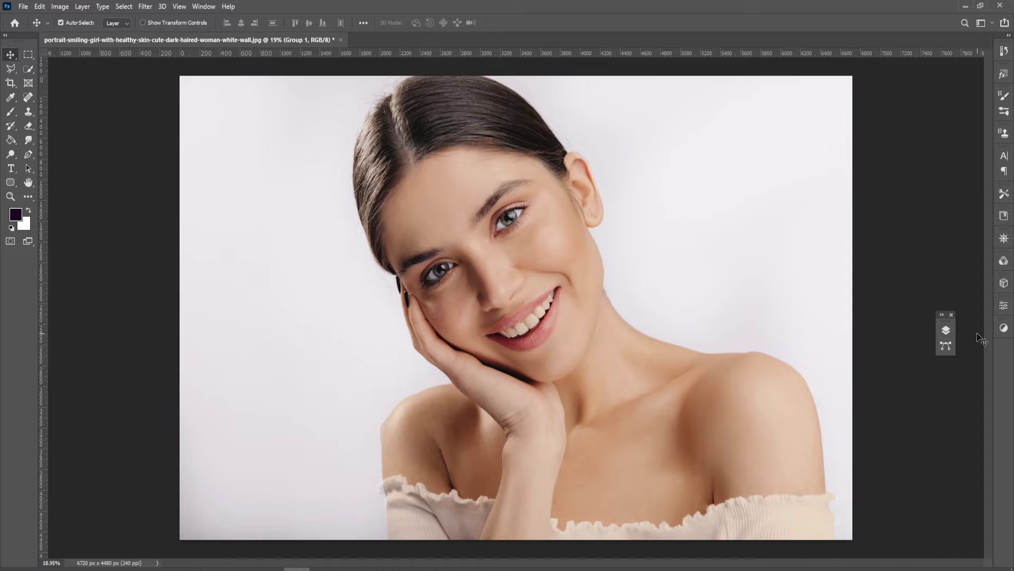
Step: Compare the portrait with and without the Group 1 adjustments
click(946, 330)
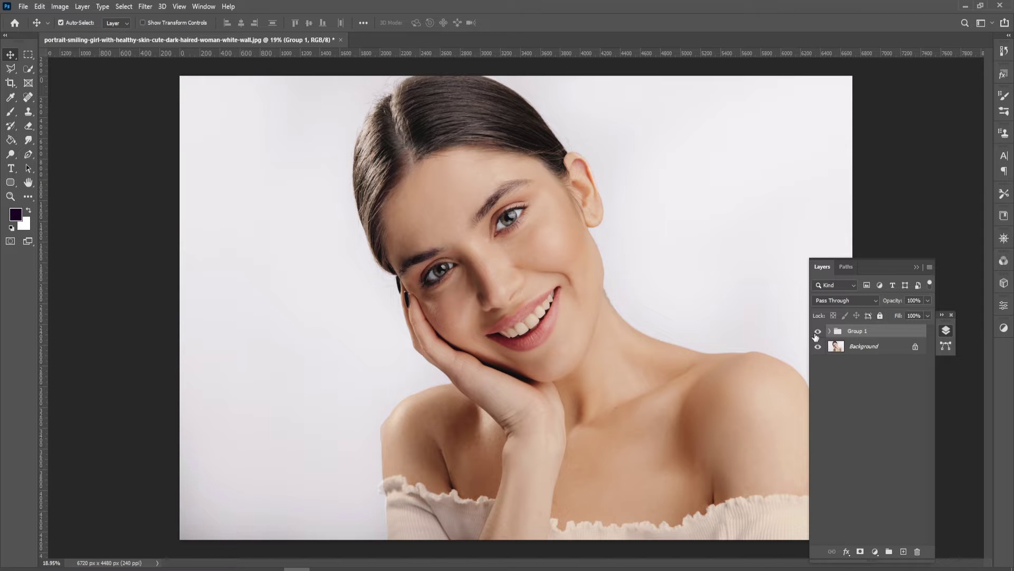
click(818, 331)
scroll(660, 287, down, 1)
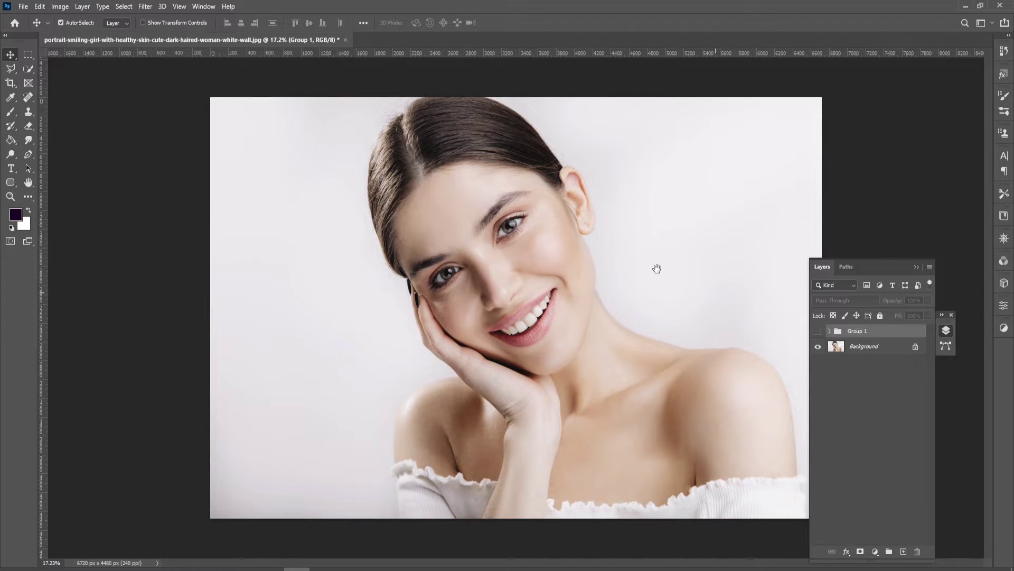
scroll(657, 269, up, 1)
click(818, 331)
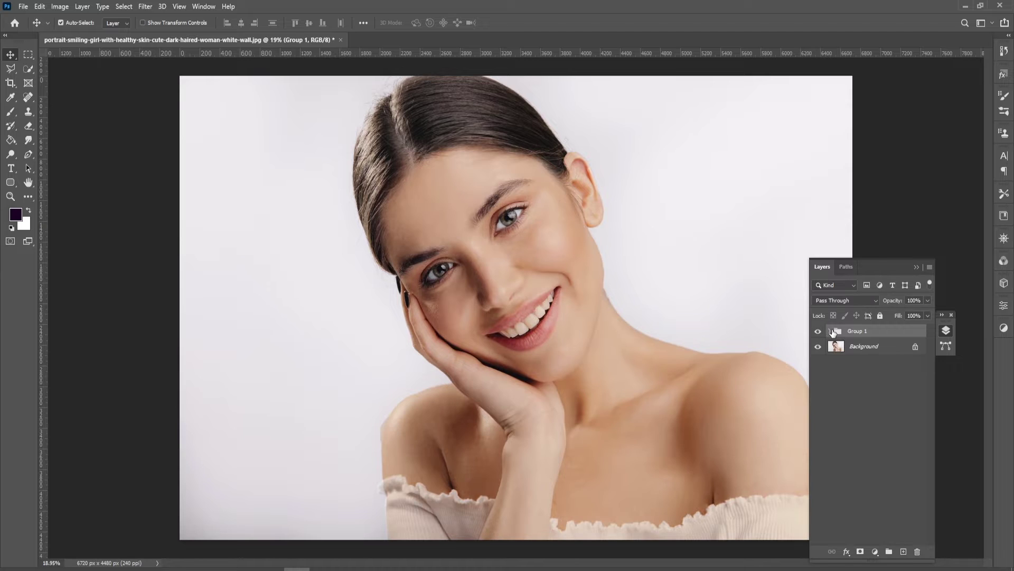
Step: Expand Group 1 and delete the Color Fill 2 and Color Fill 1 layers, keeping Layer 1
click(829, 330)
click(892, 351)
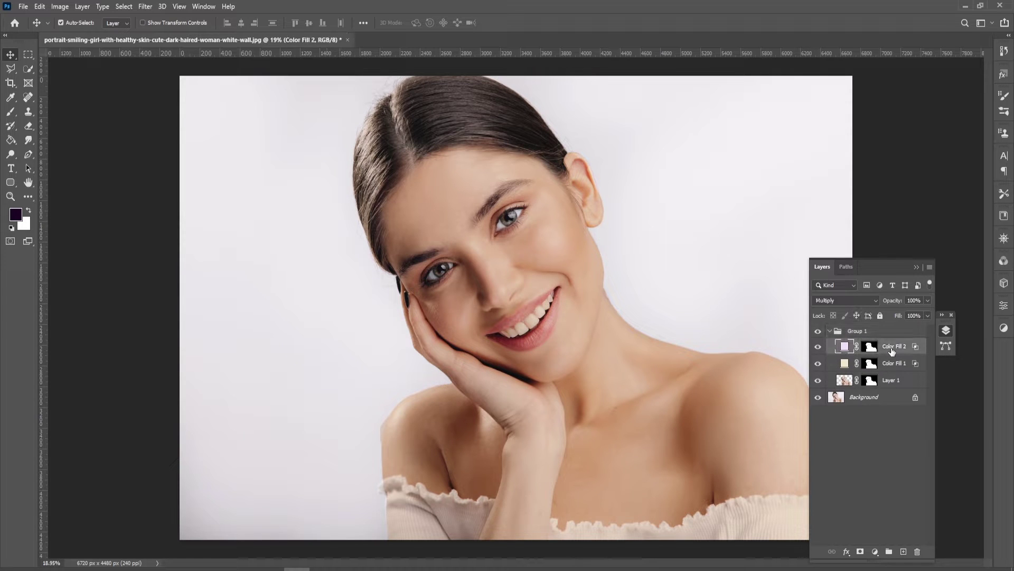
key(Delete)
key(Delete)
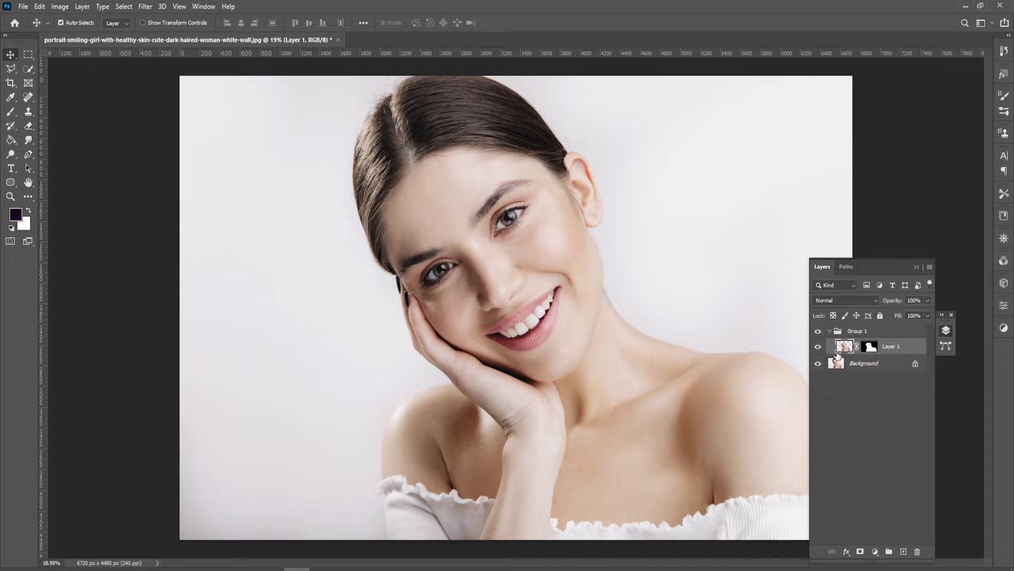
click(818, 347)
click(818, 347)
scroll(702, 333, down, 1)
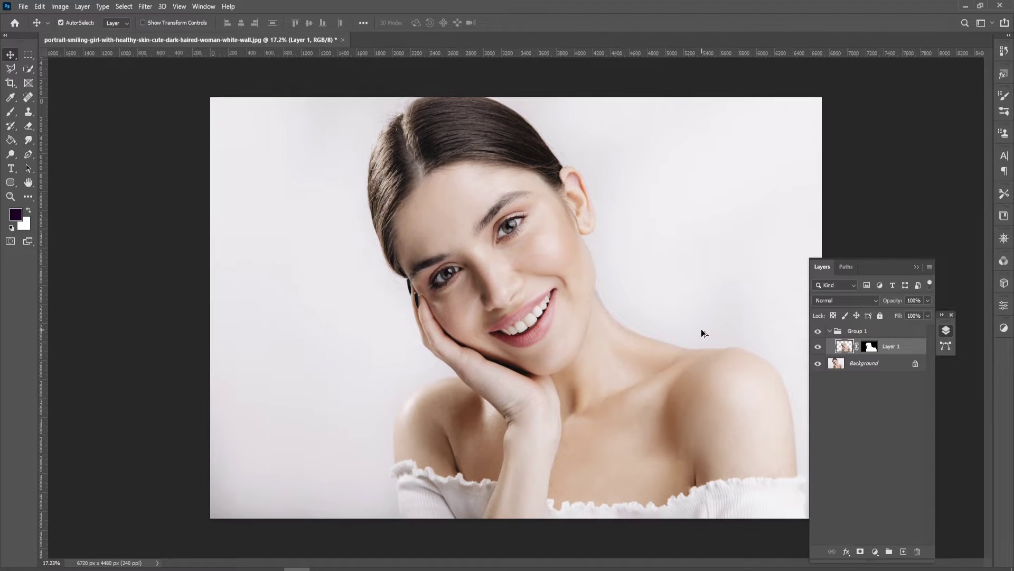
Step: Load Layer 1's mask as a selection and subtract the hair above the forehead with the Quick Selection tool
ctrl+click(867, 347)
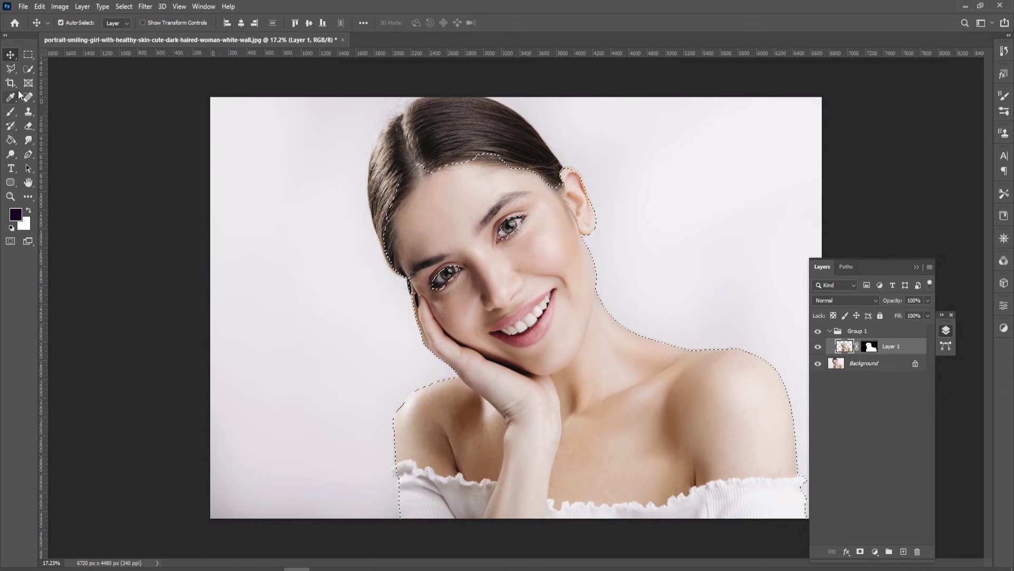
click(31, 68)
scroll(485, 154, up, 10)
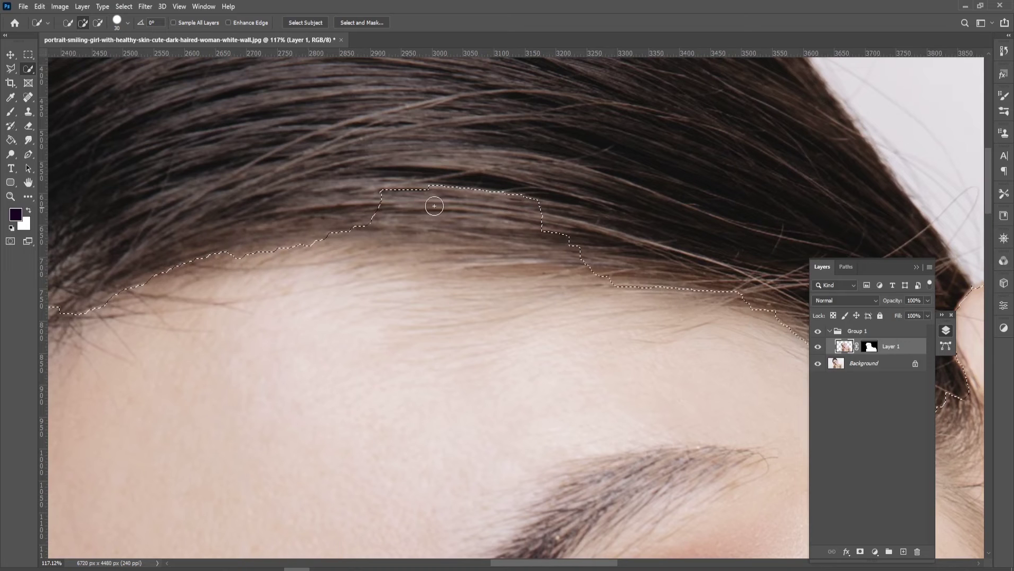
mouse_move(435, 206)
mouse_down()
mouse_move(374, 185)
mouse_move(502, 204)
mouse_move(372, 206)
mouse_move(426, 186)
mouse_move(589, 245)
mouse_move(362, 208)
mouse_move(453, 221)
mouse_up()
scroll(454, 221, down, 5)
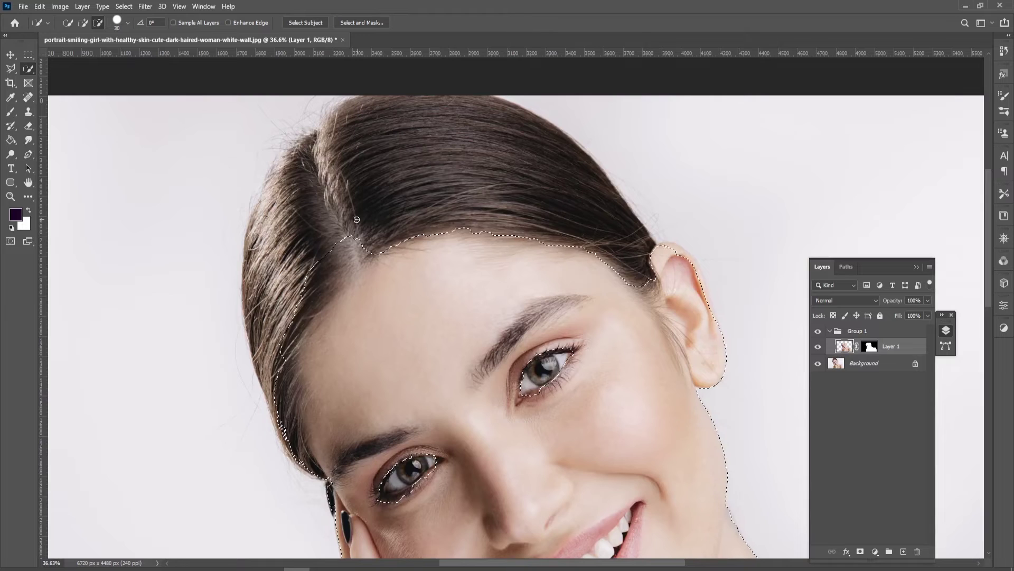
Step: Subtract the remaining hair at the parting and along the temple beside the hand from the skin selection
scroll(345, 243, up, 3)
mouse_move(345, 243)
mouse_down()
mouse_move(317, 273)
mouse_move(356, 254)
mouse_move(270, 327)
mouse_move(289, 301)
mouse_move(246, 400)
mouse_move(249, 363)
mouse_move(220, 397)
mouse_move(239, 418)
mouse_move(228, 466)
mouse_move(360, 195)
mouse_move(367, 297)
mouse_move(369, 276)
mouse_move(401, 349)
mouse_move(373, 289)
mouse_move(391, 311)
mouse_up()
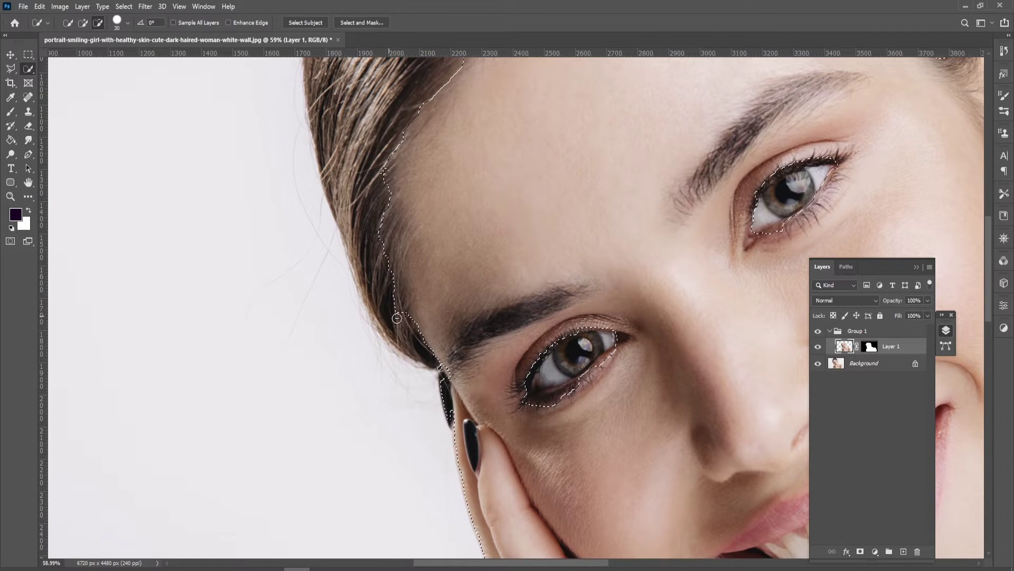
mouse_move(374, 206)
mouse_down()
mouse_move(369, 250)
mouse_move(383, 147)
mouse_move(366, 204)
mouse_move(385, 306)
mouse_move(416, 365)
mouse_move(428, 319)
mouse_up()
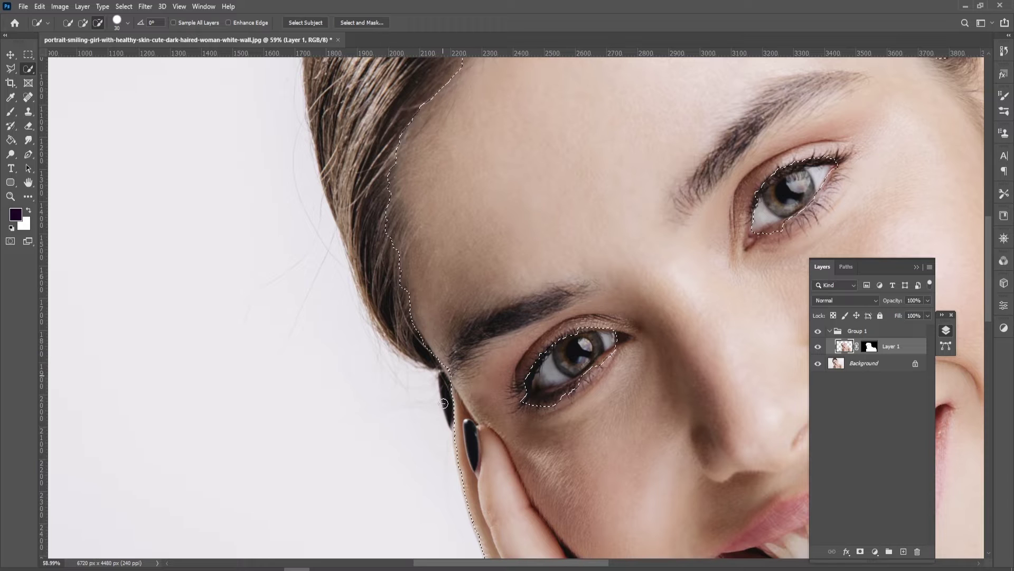
scroll(428, 319, down, 5)
scroll(478, 195, up, 5)
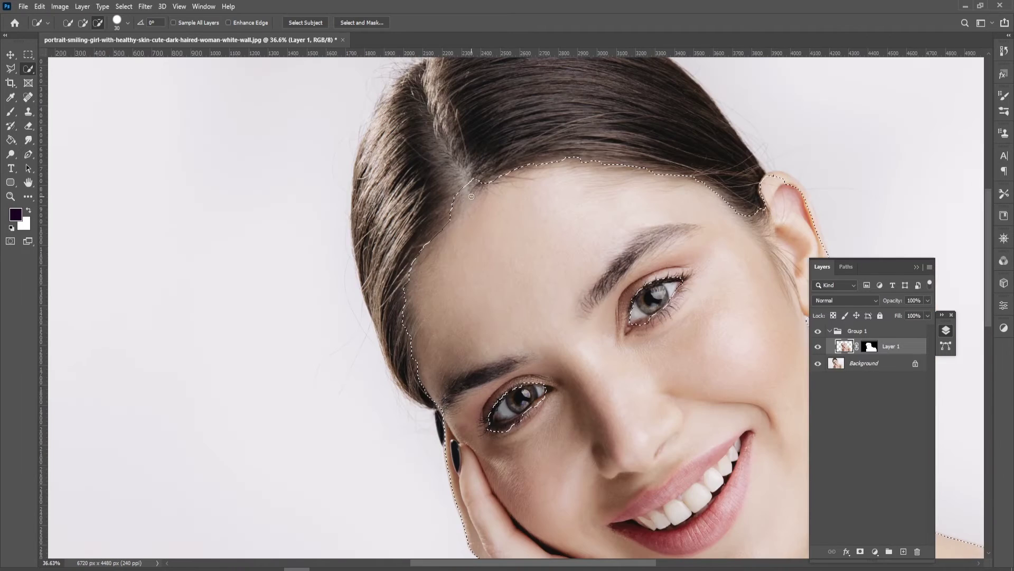
mouse_move(478, 195)
mouse_down()
mouse_move(491, 172)
mouse_move(463, 179)
mouse_up()
scroll(464, 179, down, 5)
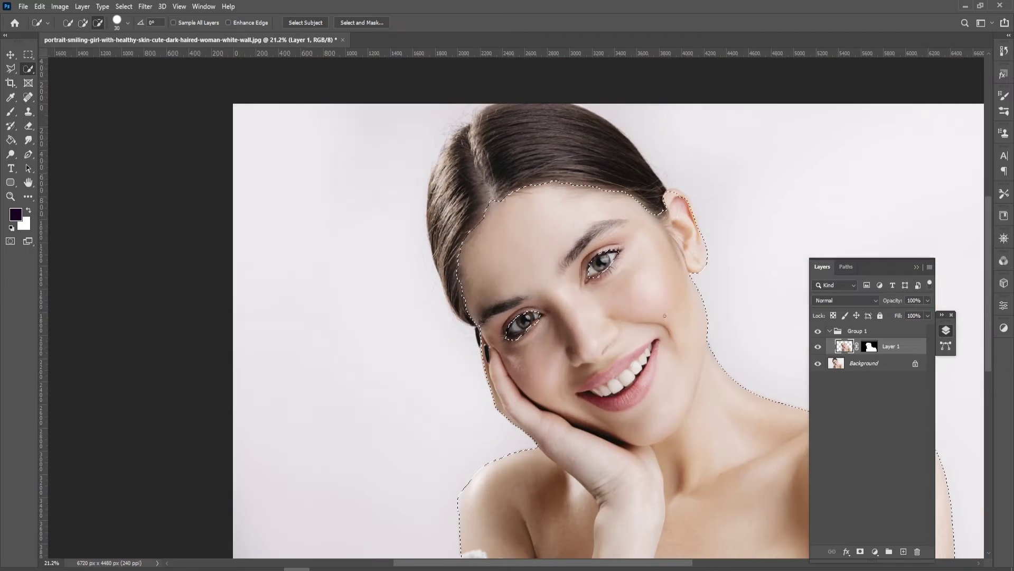
scroll(626, 455, up, 1)
scroll(626, 455, down, 1)
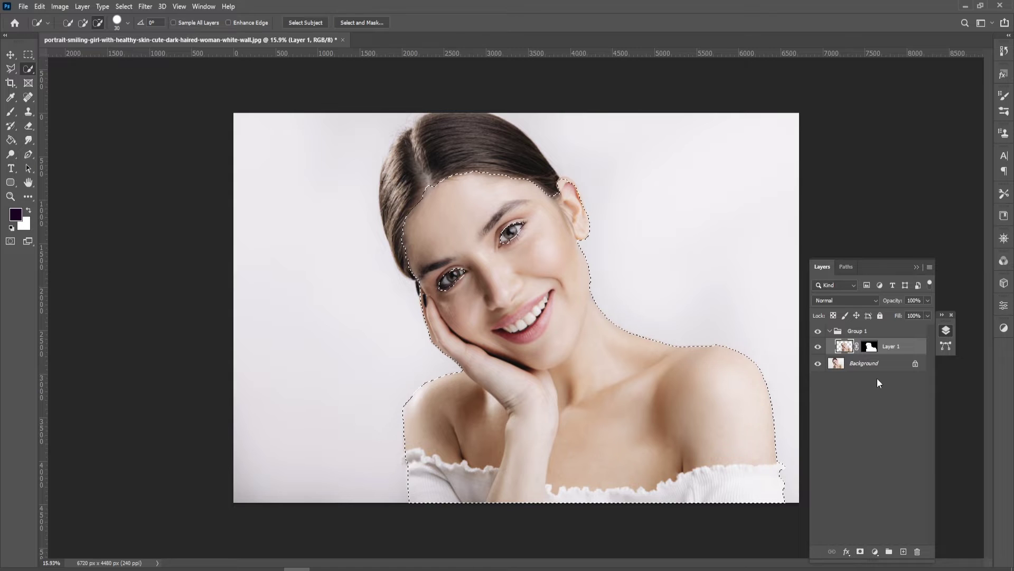
Step: Copy the selected skin area to a new layer and delete the old masked Layer 1
key(ctrl+j)
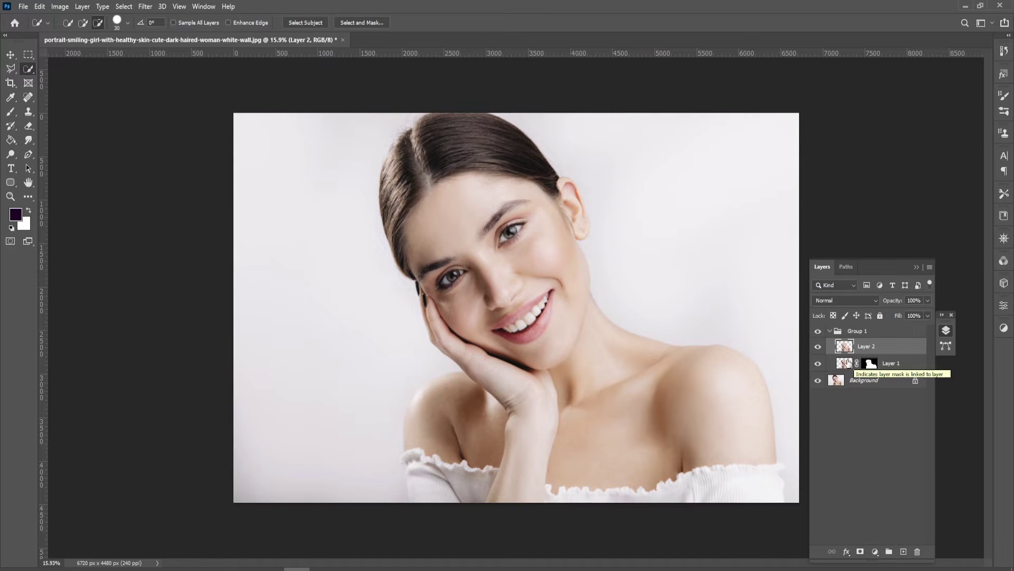
click(884, 372)
key(Delete)
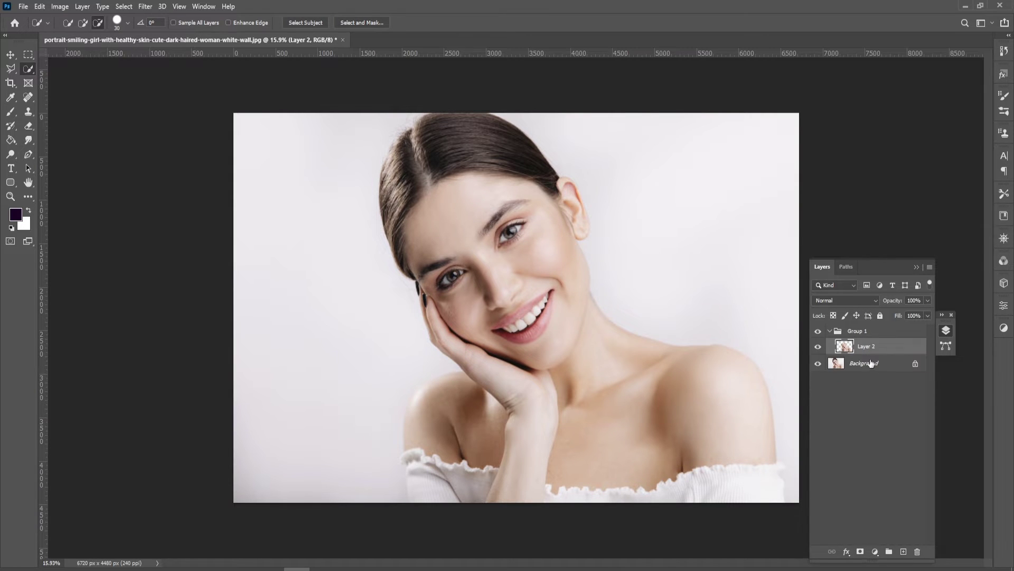
Step: Load Layer 2's outline as a selection and add it to the layer as a mask
ctrl+click(845, 344)
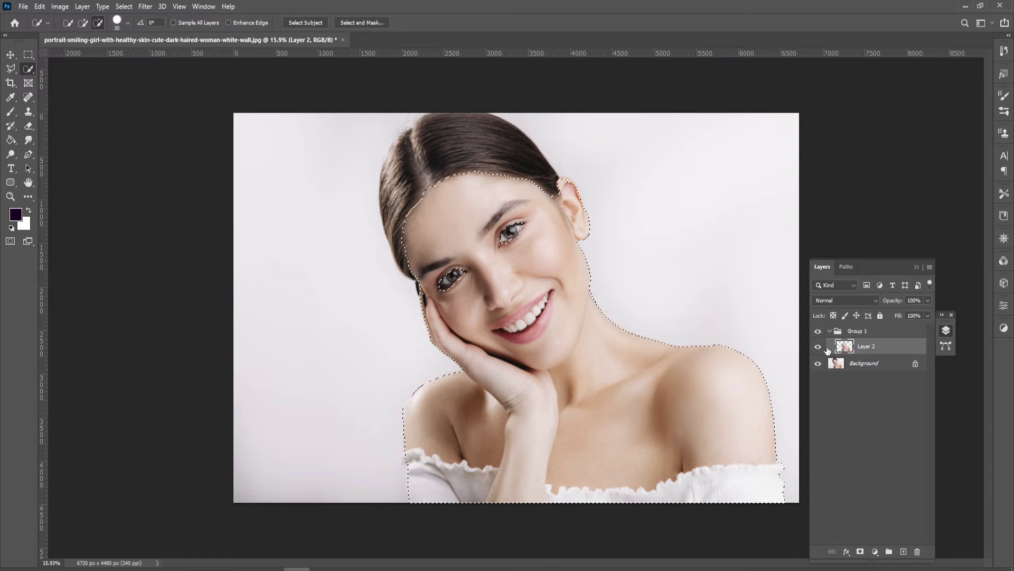
key(shift)
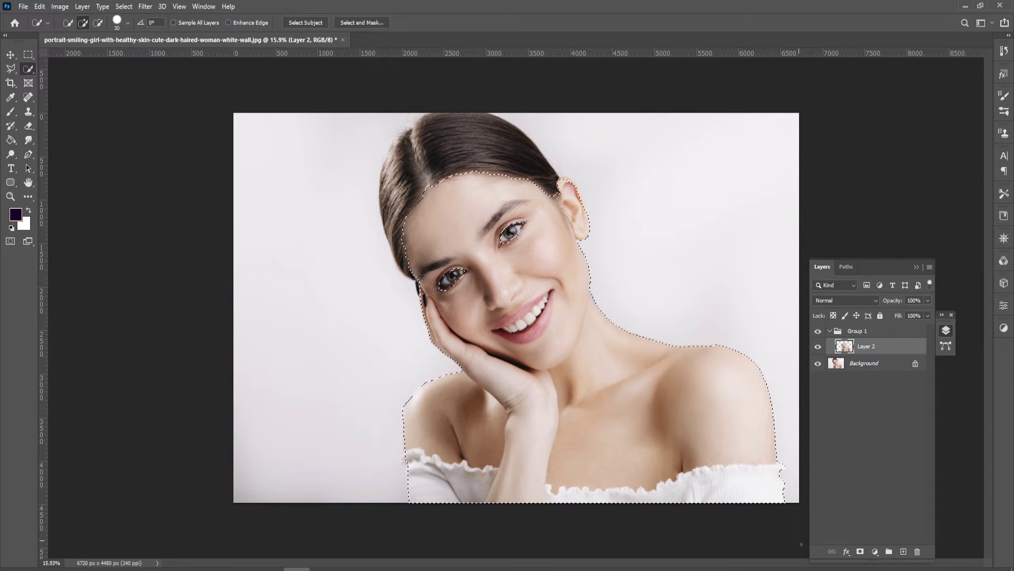
click(860, 551)
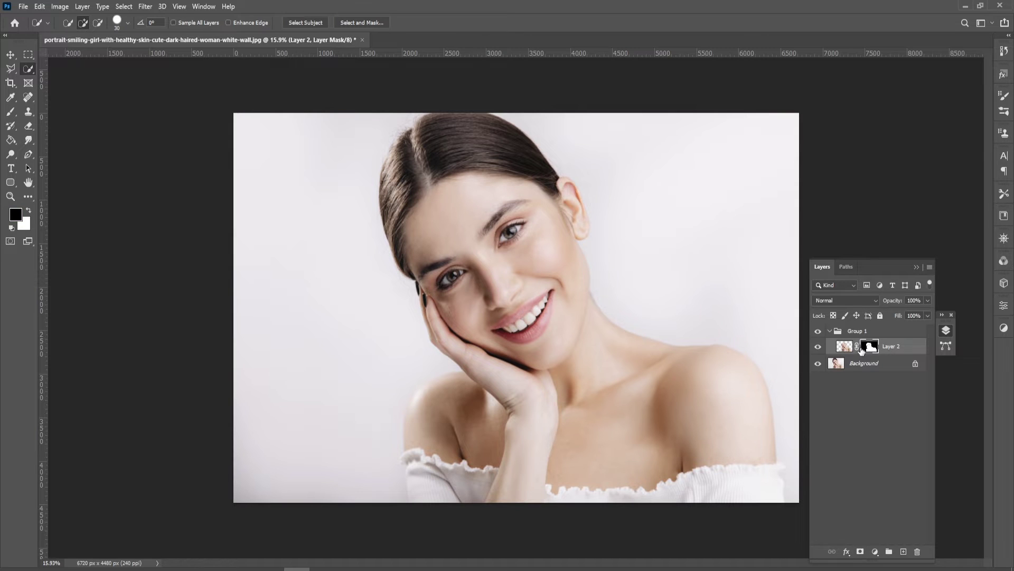
Step: Load Layer 2's mask as a selection and add a Solid Color fill layer over it in light orange, ffd5a4
ctrl+click(872, 348)
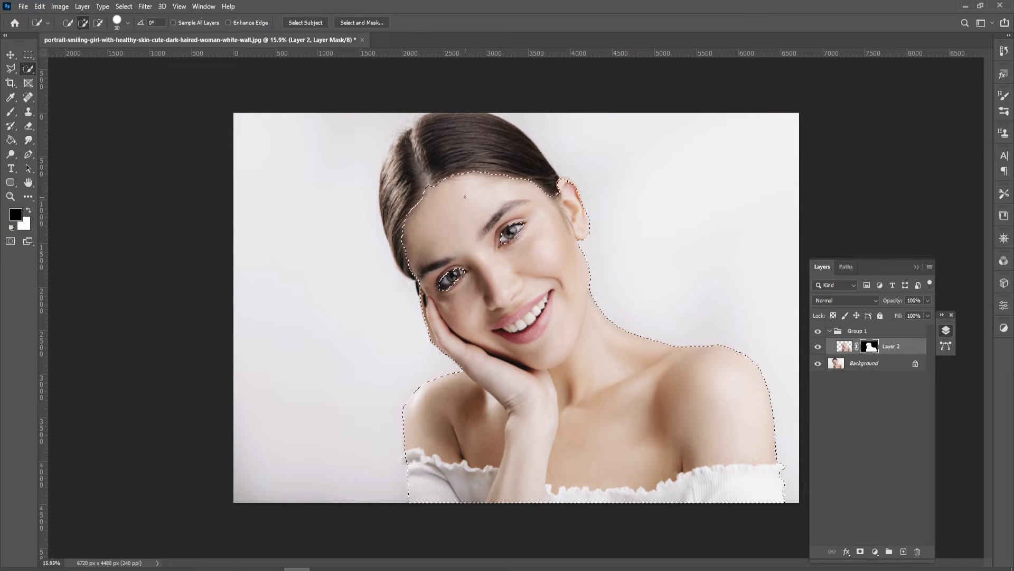
click(875, 552)
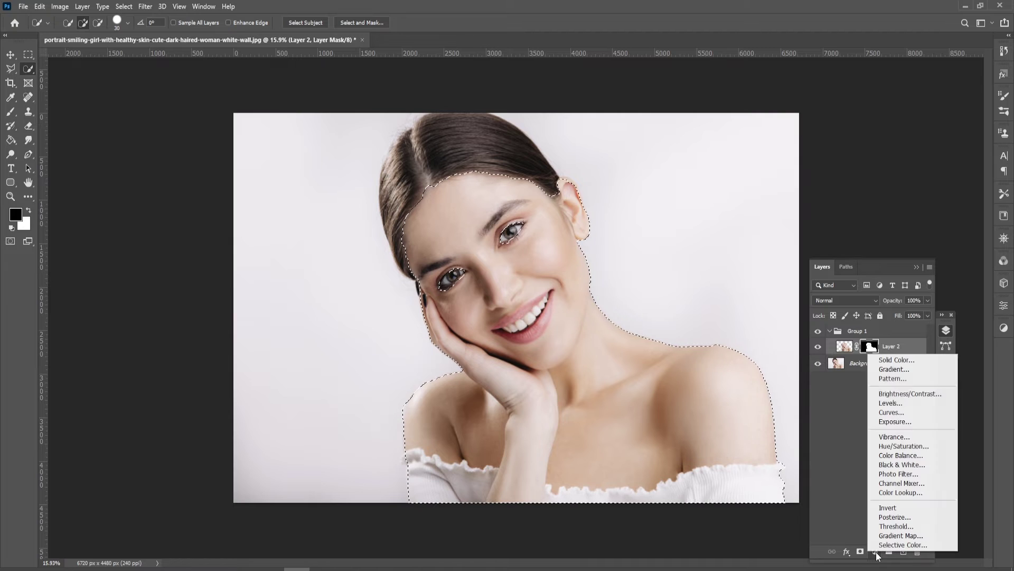
click(905, 361)
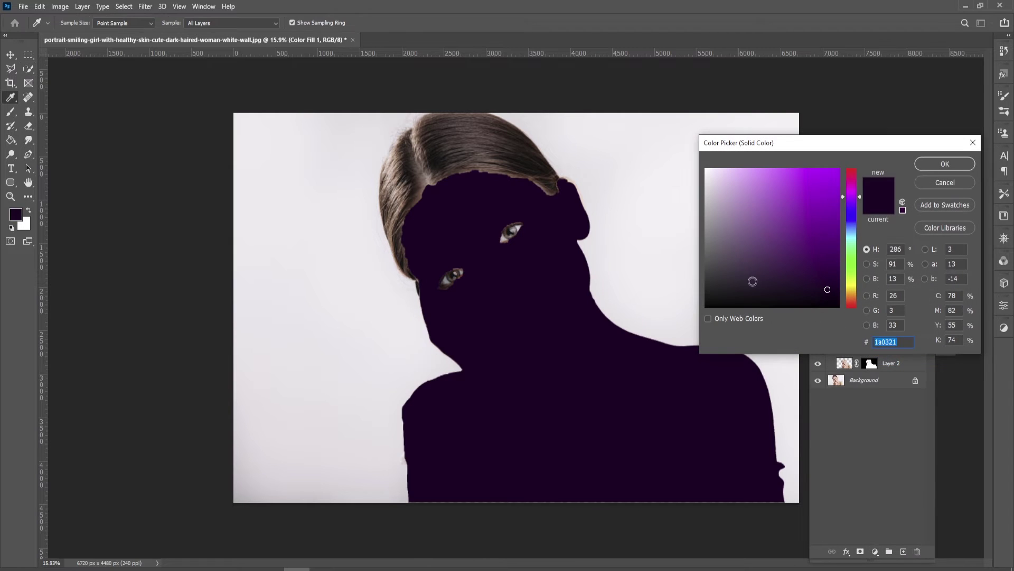
click(743, 231)
click(740, 172)
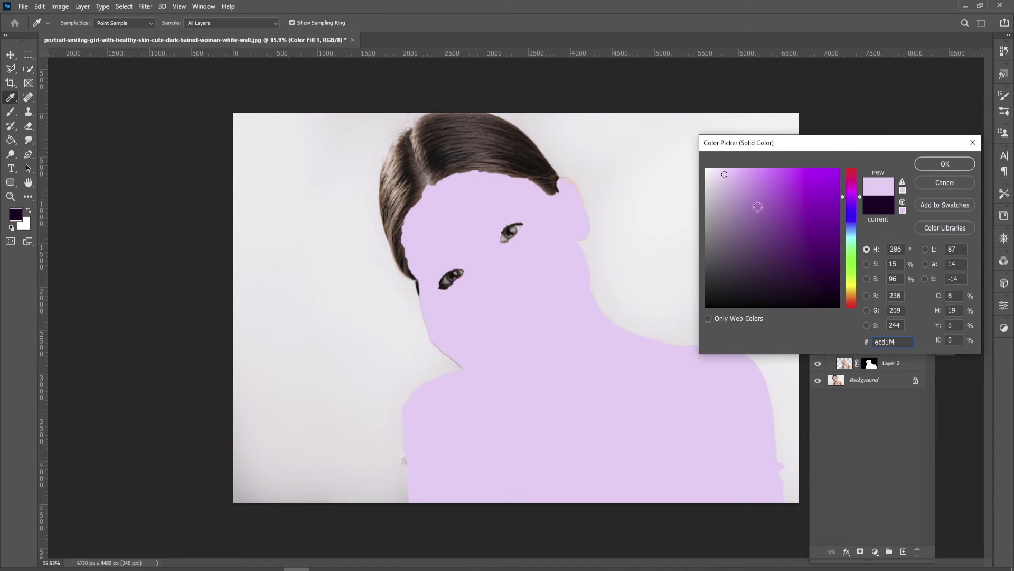
click(851, 294)
drag(741, 172, 752, 159)
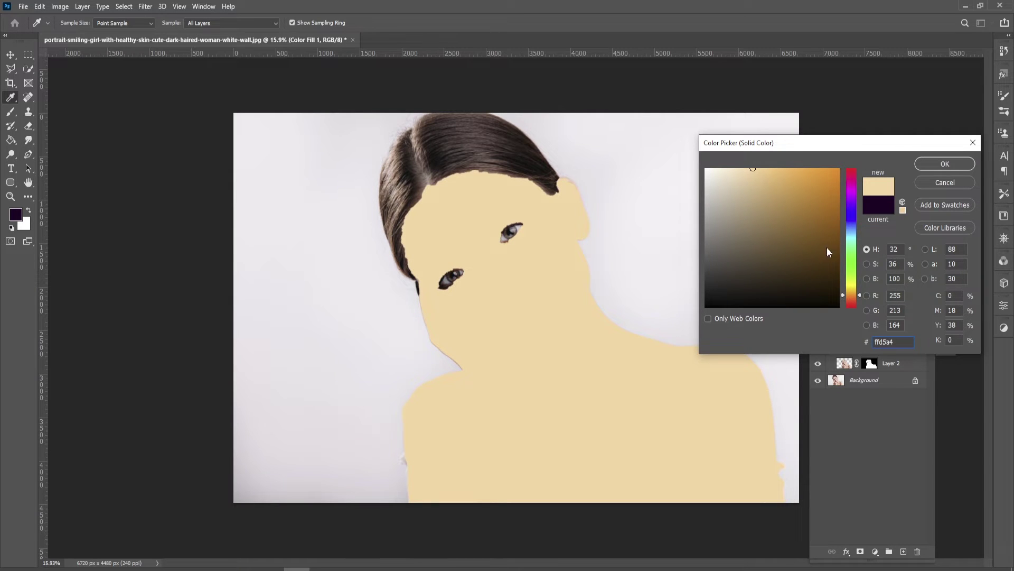
click(945, 164)
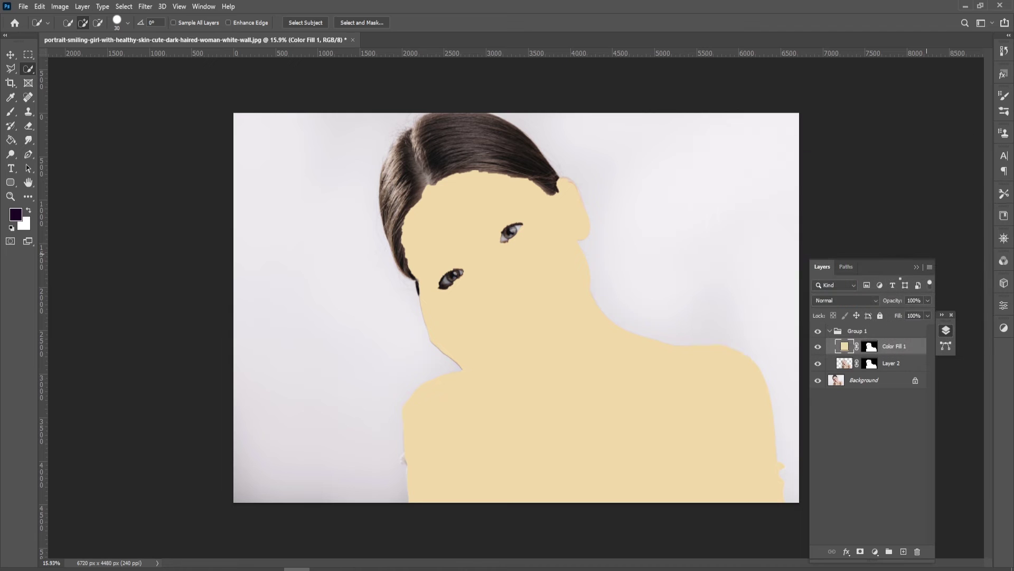
Step: Set Color Fill 1 to Linear Burn and soften it in the shadows by splitting the Underlying Layer's black Blend If slider
click(851, 300)
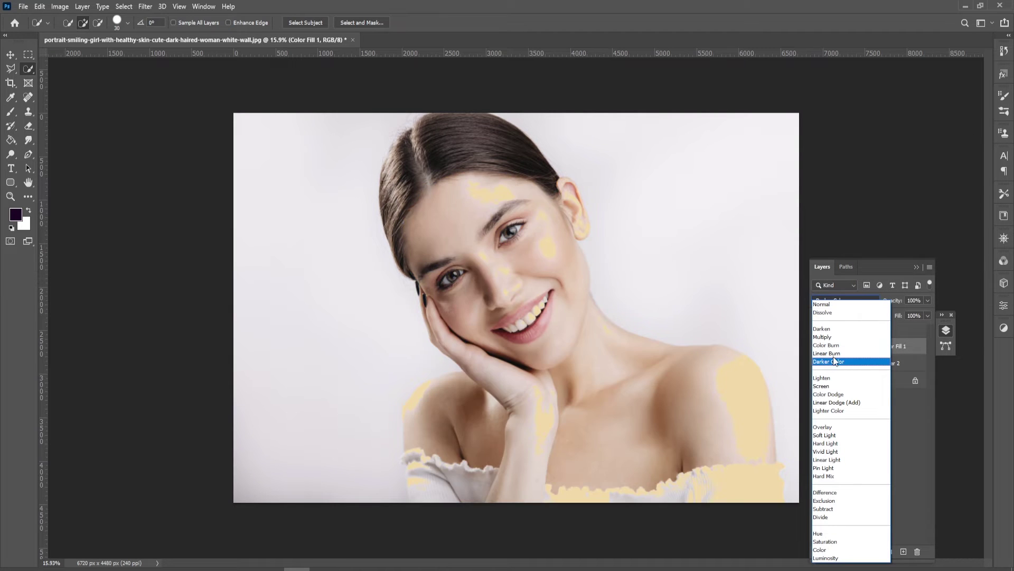
click(830, 353)
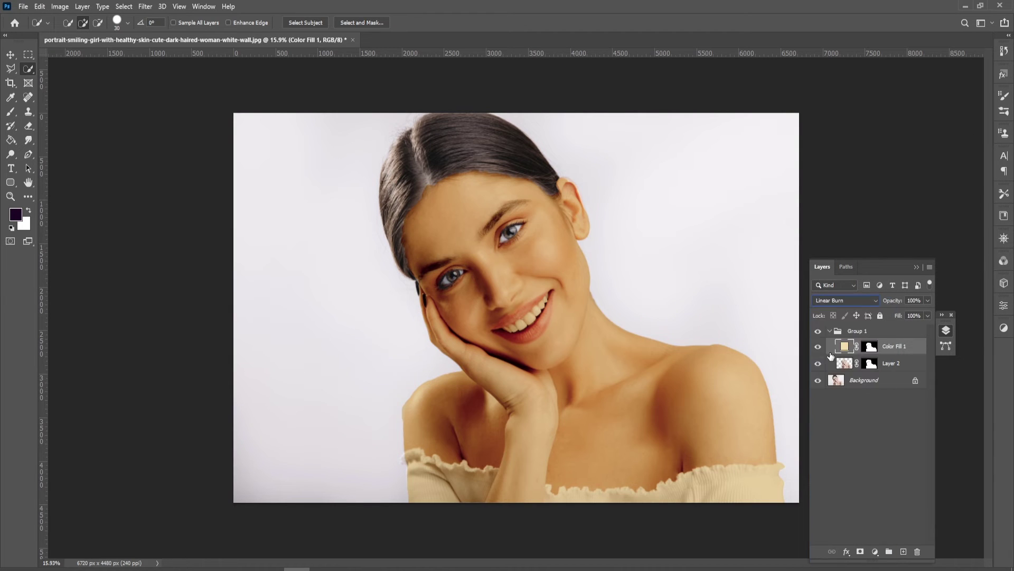
right_click(898, 349)
click(789, 118)
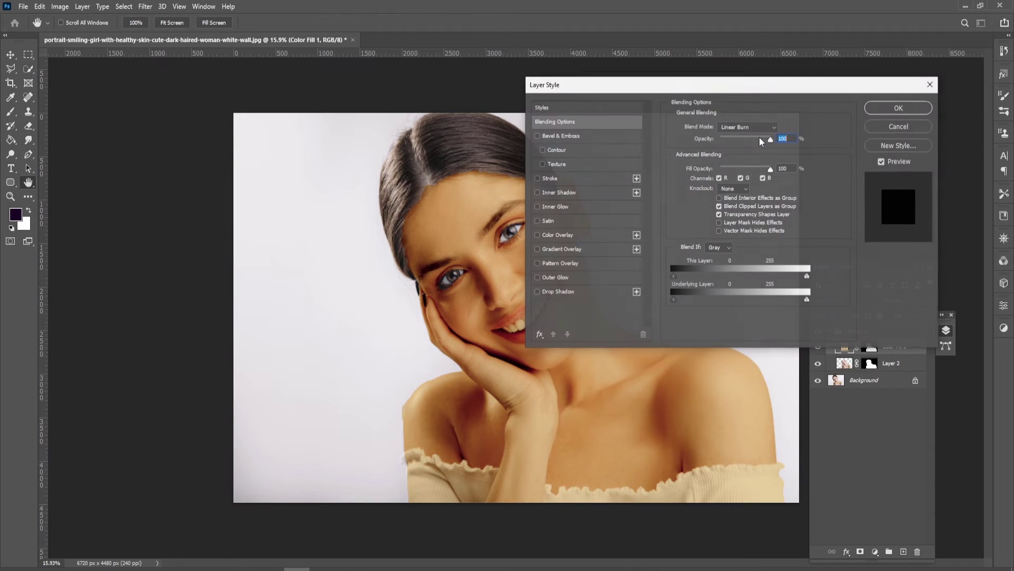
drag(701, 85, 700, 78)
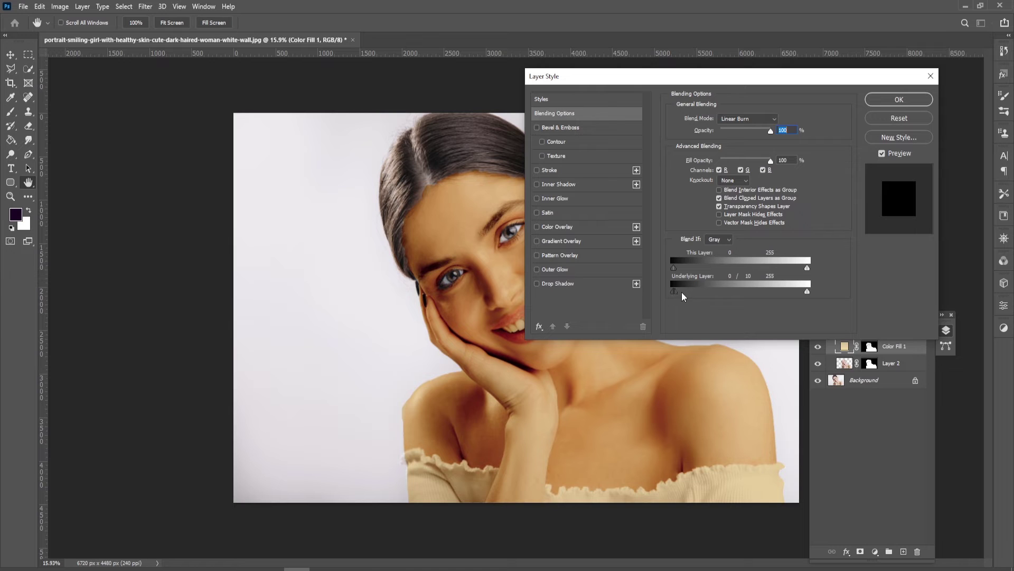
drag(697, 291, 806, 293)
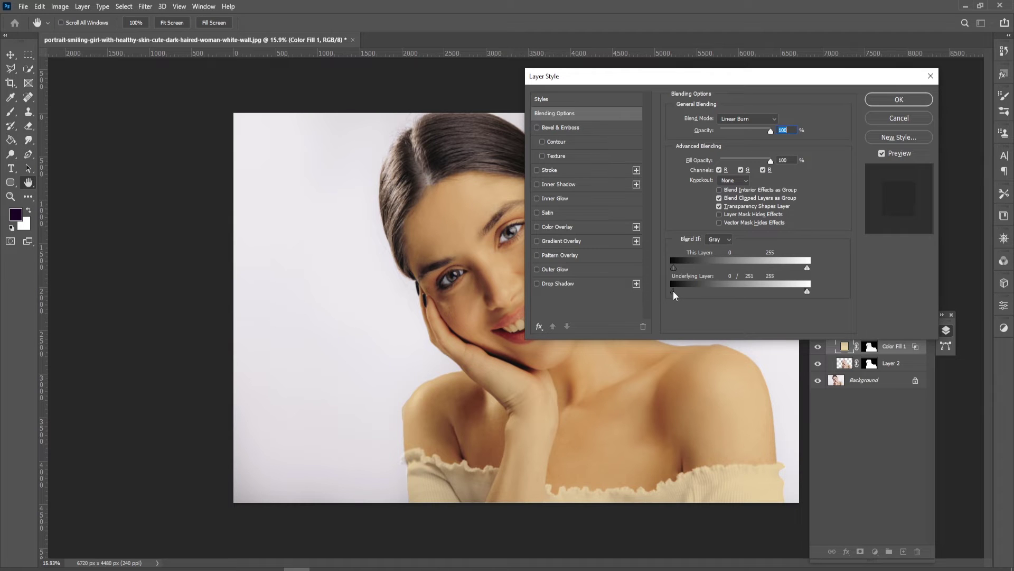
mouse_move(724, 293)
mouse_down()
mouse_move(775, 296)
mouse_move(717, 296)
mouse_up()
click(882, 100)
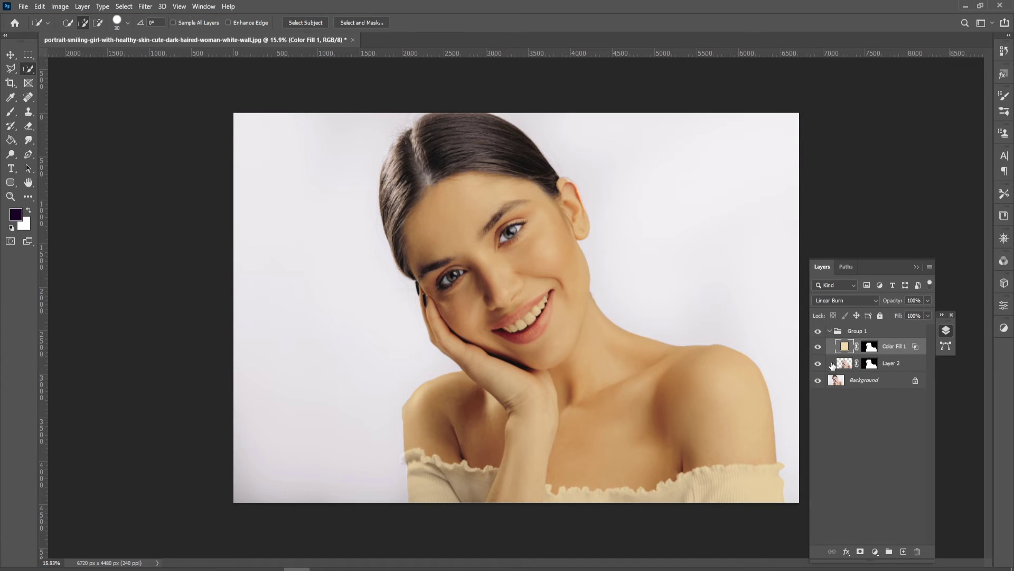
Step: Change the colour of Color Fill 1 to a paler cream
double_click(843, 347)
click(736, 170)
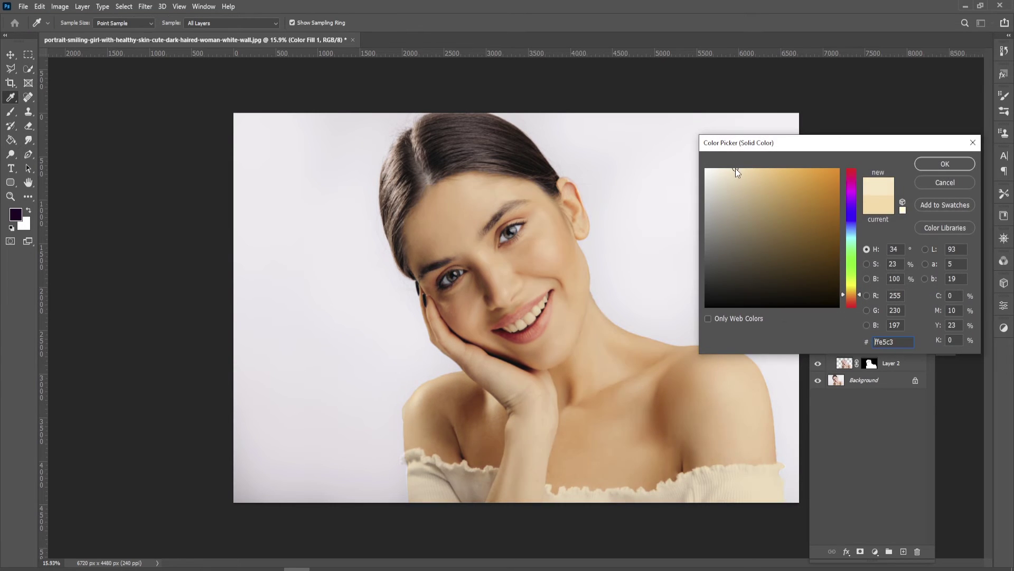
drag(737, 173, 730, 166)
click(936, 166)
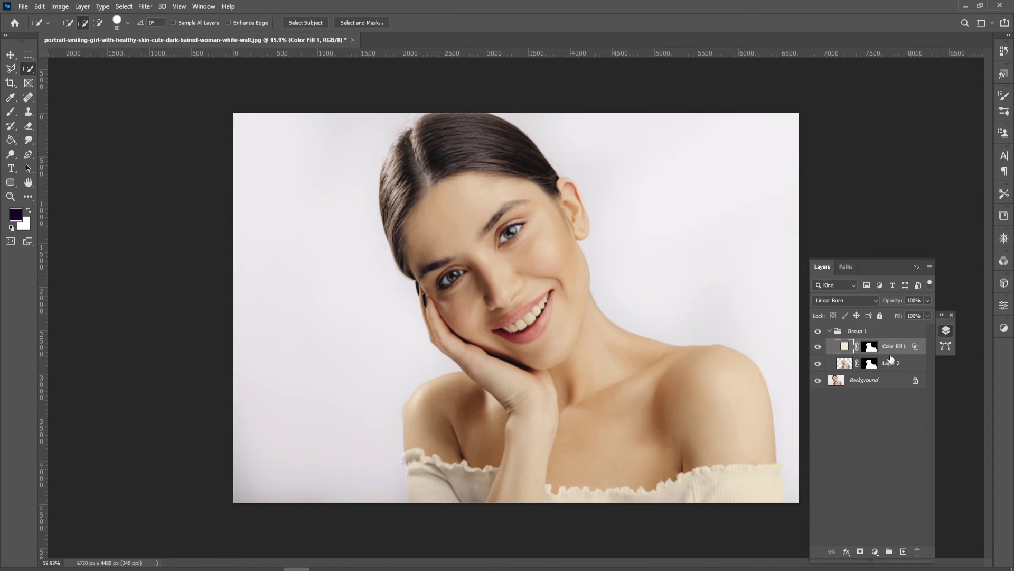
Step: Load Color Fill 1's mask as a selection and add a Solid Color fill layer over it in light violet, f4beff
right_click(891, 348)
click(908, 524)
click(876, 551)
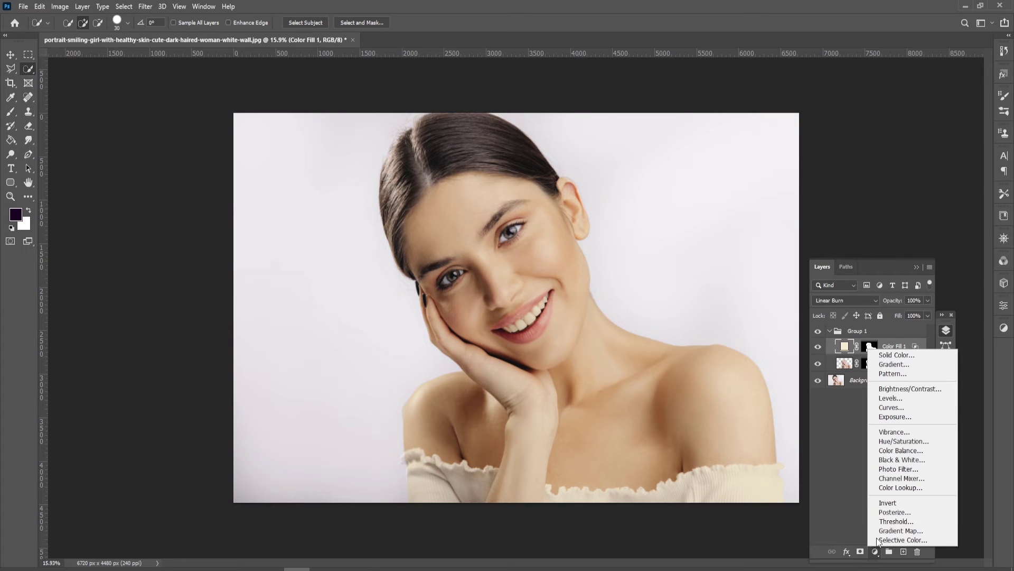
click(906, 356)
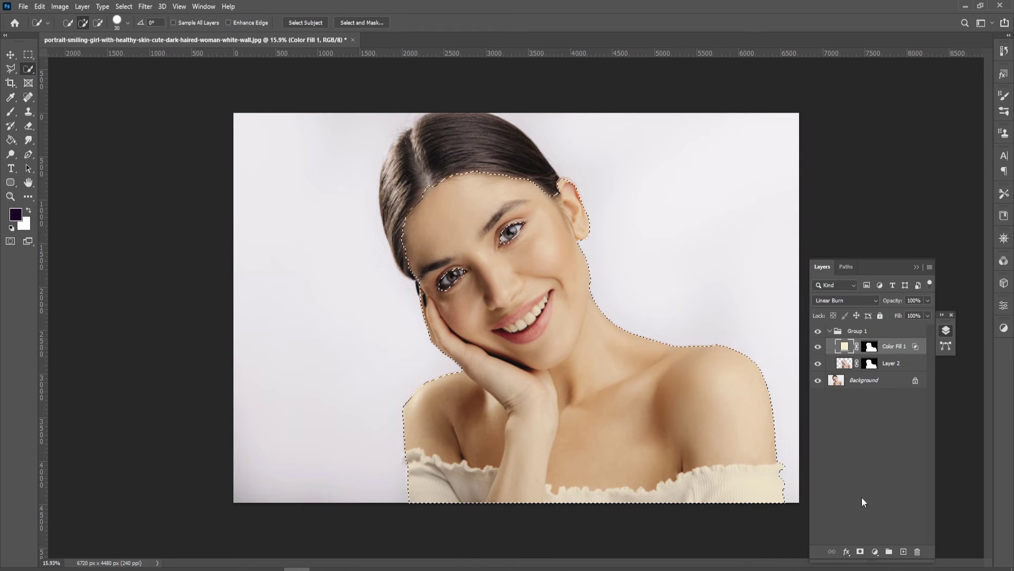
click(875, 551)
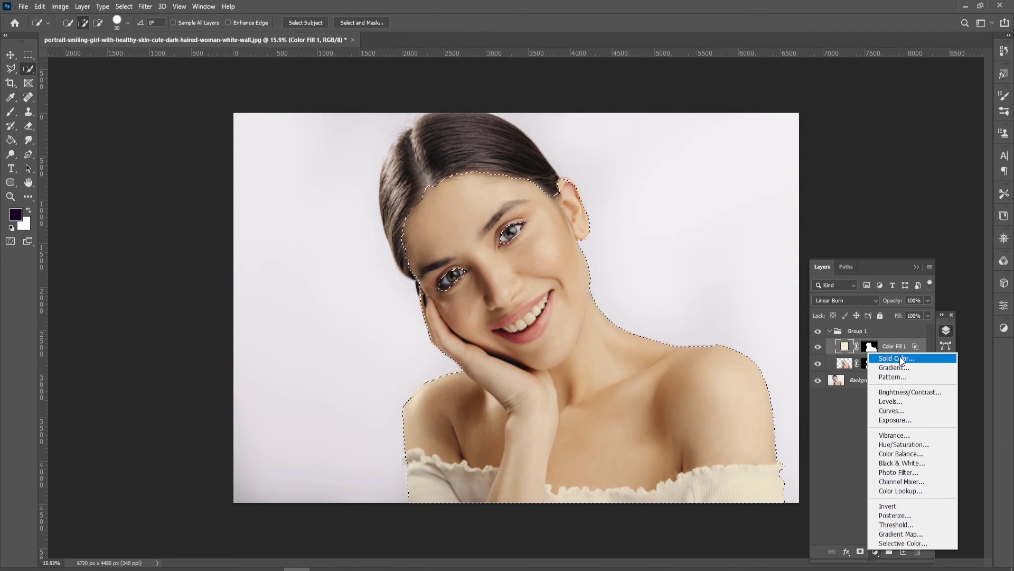
click(900, 358)
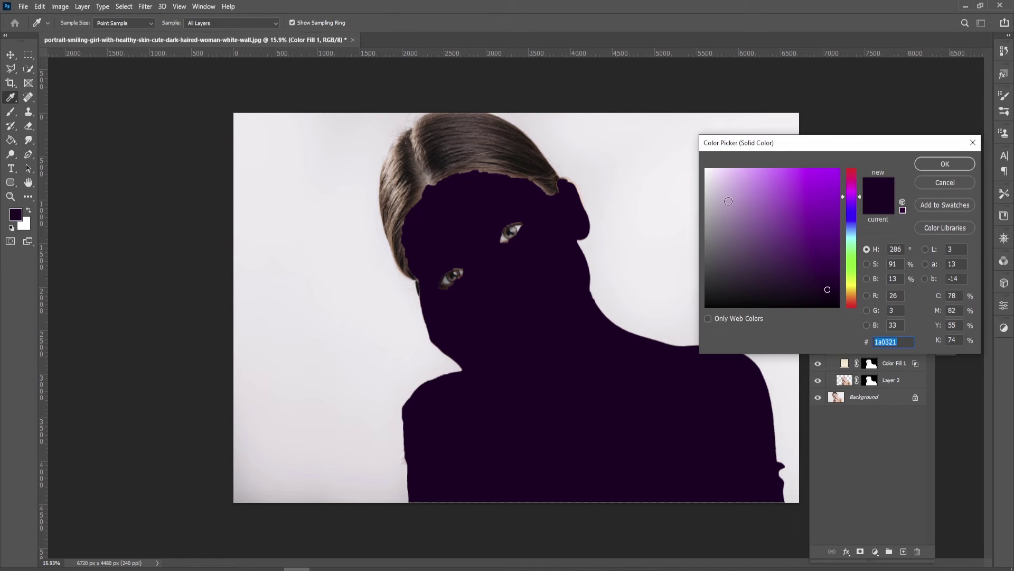
click(728, 201)
drag(840, 202, 746, 139)
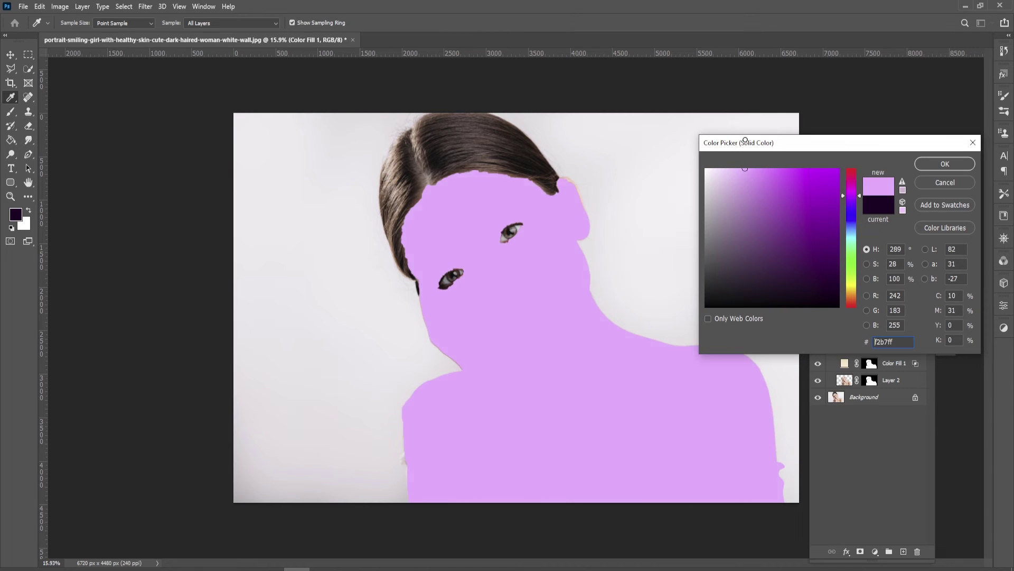
click(740, 168)
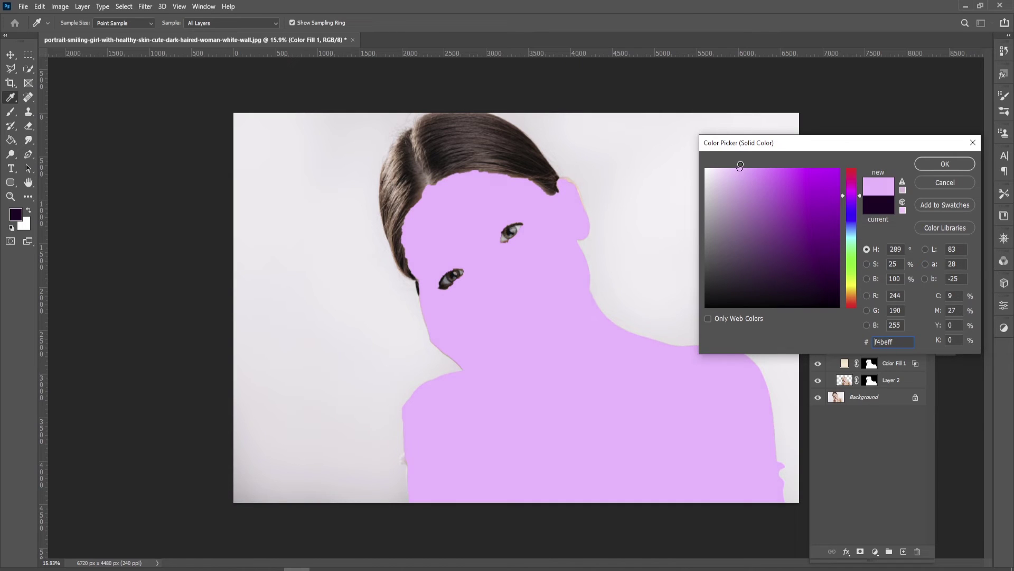
click(927, 165)
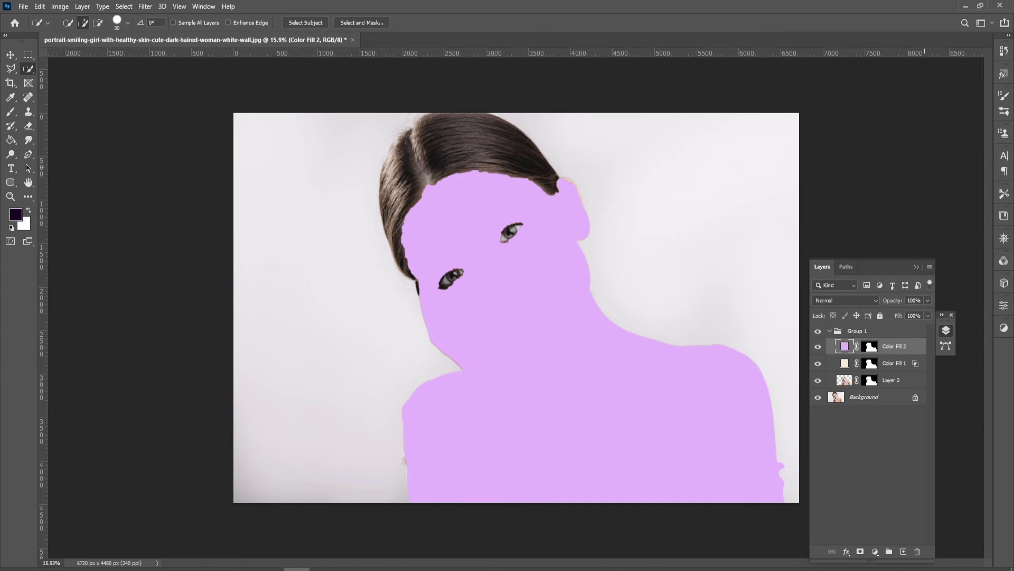
Step: Set Color Fill 2's blend mode to Multiply and change its colour to a very pale violet, fdf0ff
click(851, 305)
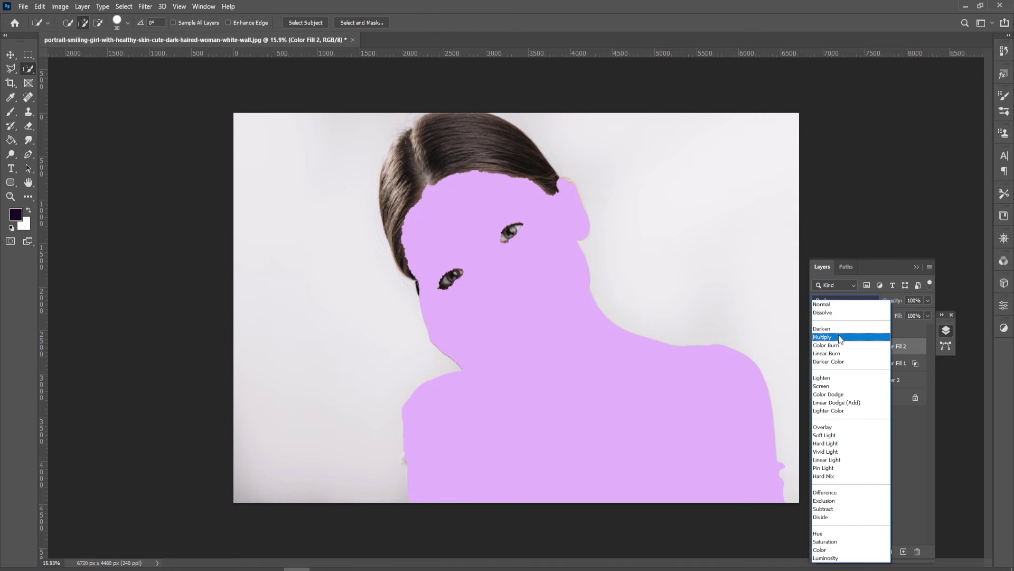
click(836, 337)
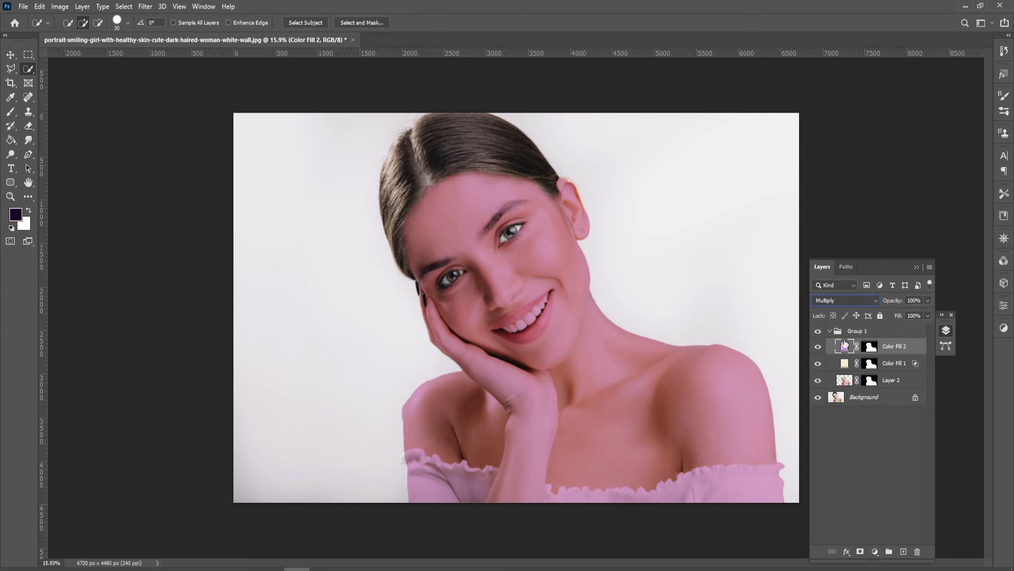
double_click(844, 344)
click(741, 187)
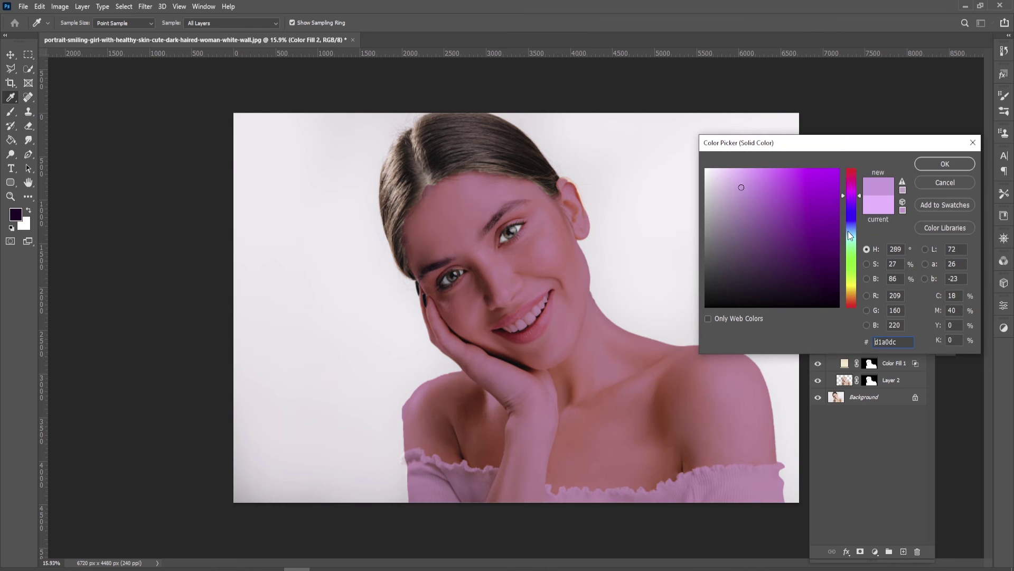
drag(849, 233, 849, 195)
click(732, 167)
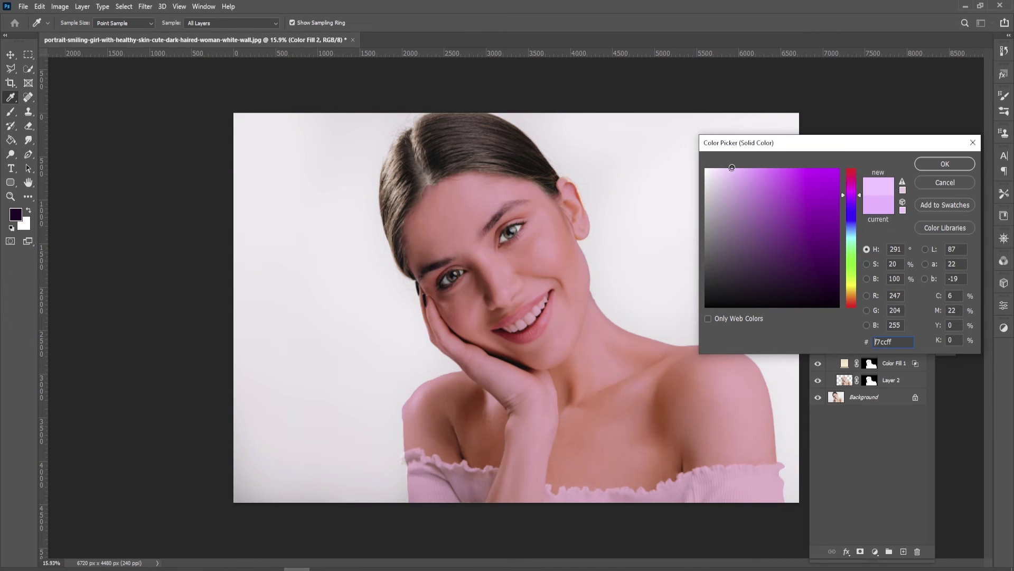
click(724, 166)
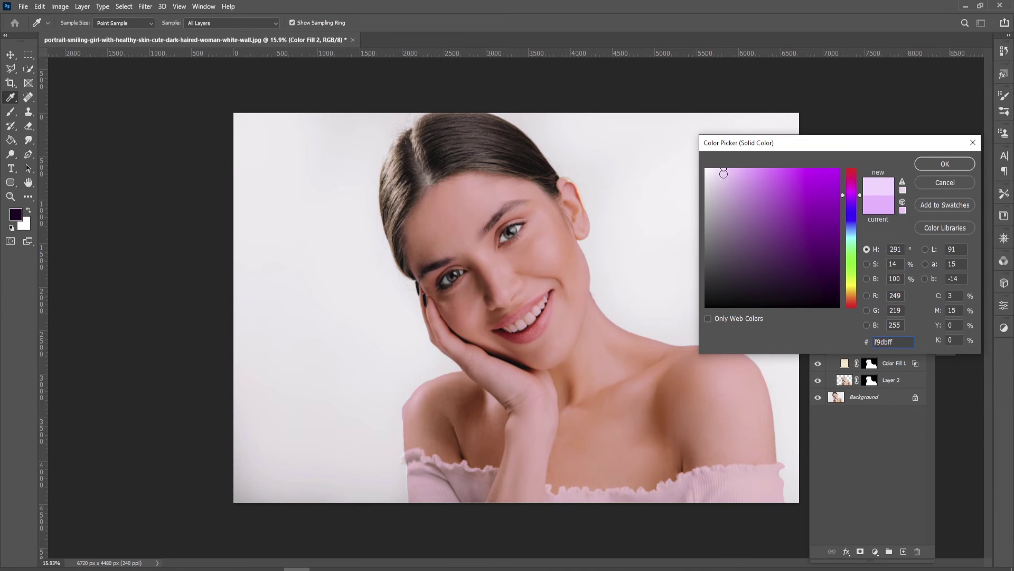
drag(723, 173, 713, 167)
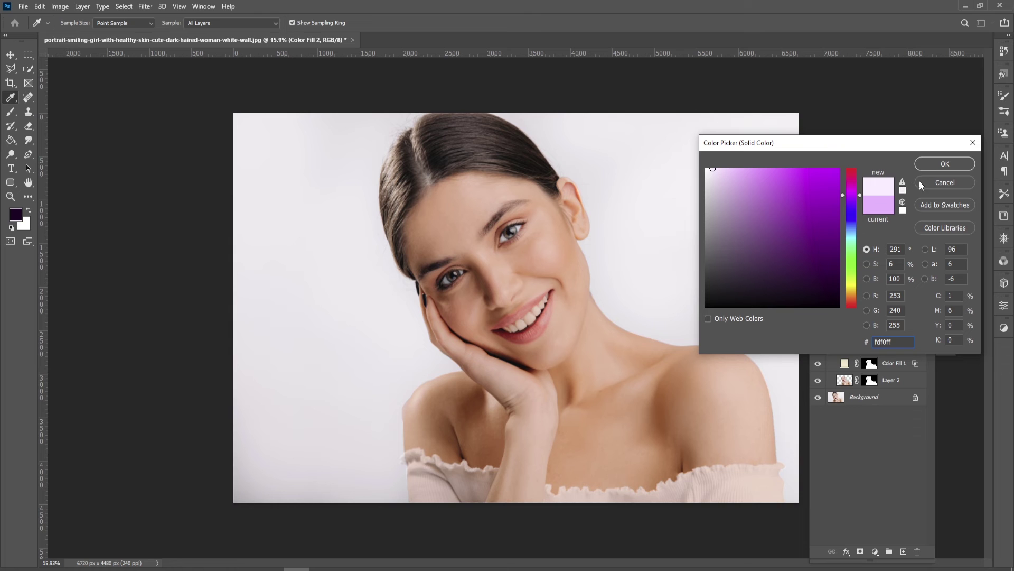
click(945, 164)
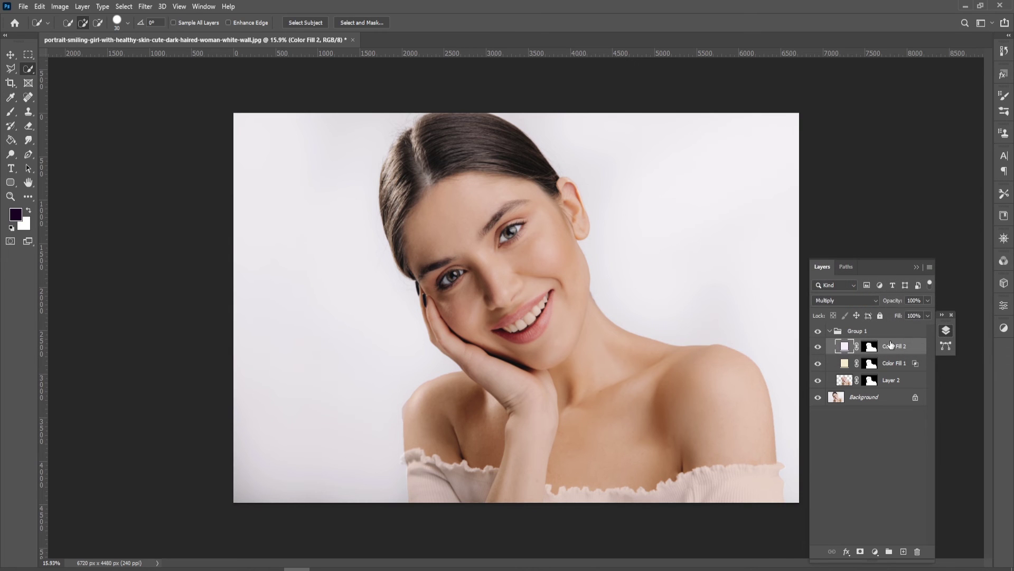
Step: Soften Color Fill 2 in the highlights by splitting the Underlying Layer's white Blend If slider to about 98 / 255
right_click(892, 345)
click(784, 122)
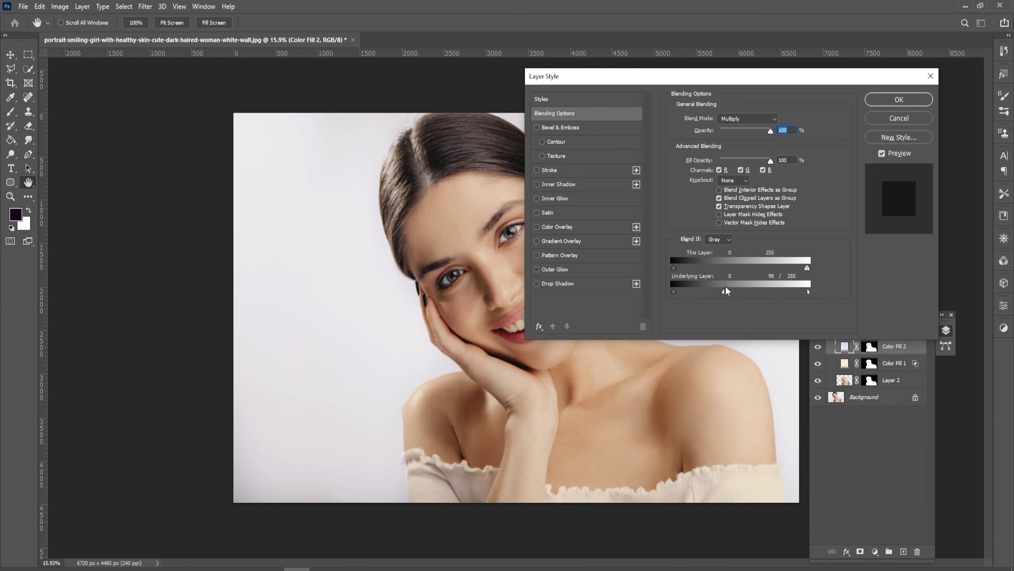
drag(725, 287, 725, 287)
click(887, 97)
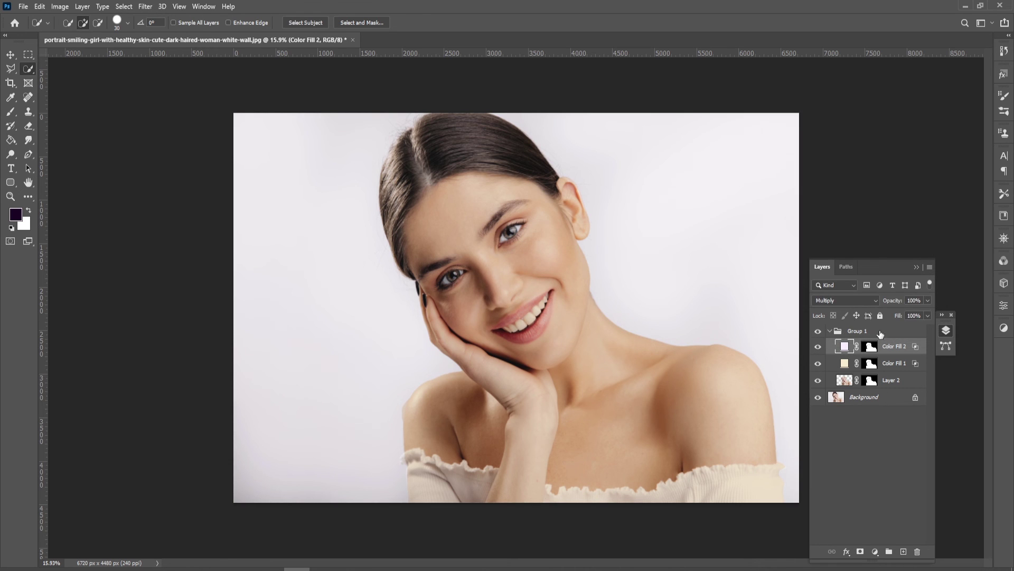
Step: Lower the opacity of Color Fill 2 to about 82%
click(922, 300)
text(93)
key(Return)
text(80)
key(Return)
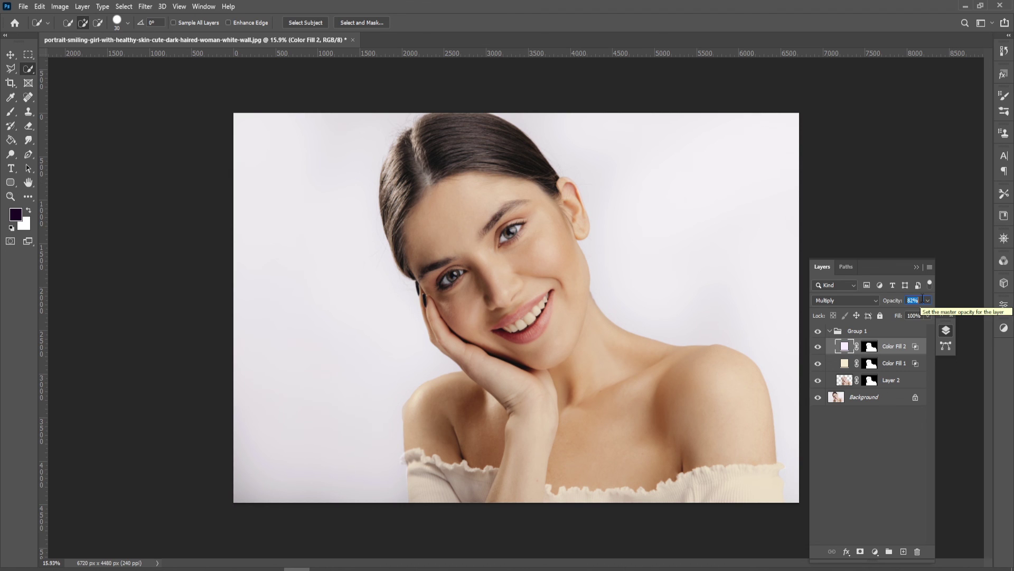
Step: Lower the opacity of Color Fill 1 to 75%
click(894, 363)
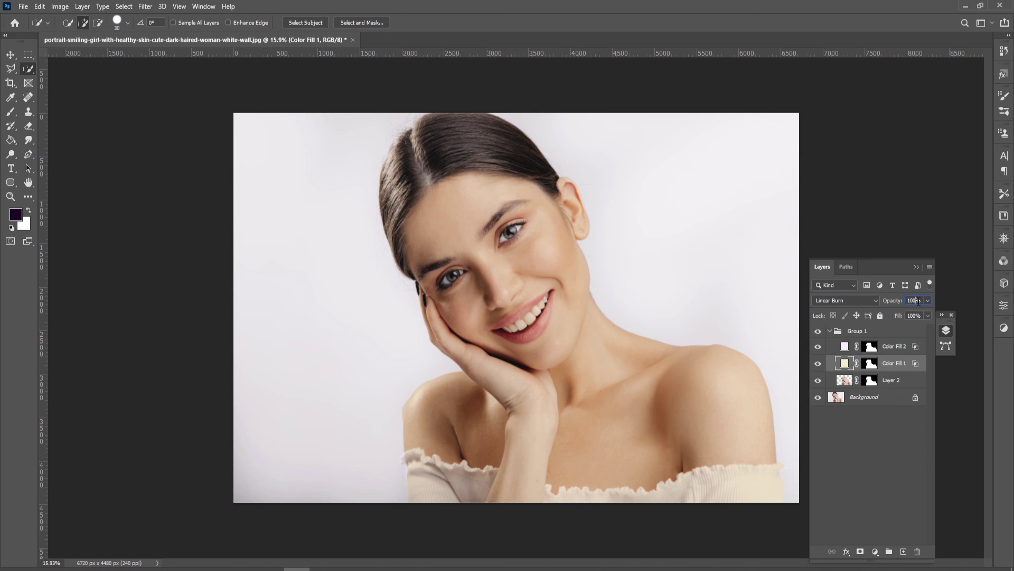
text(85)
key(Return)
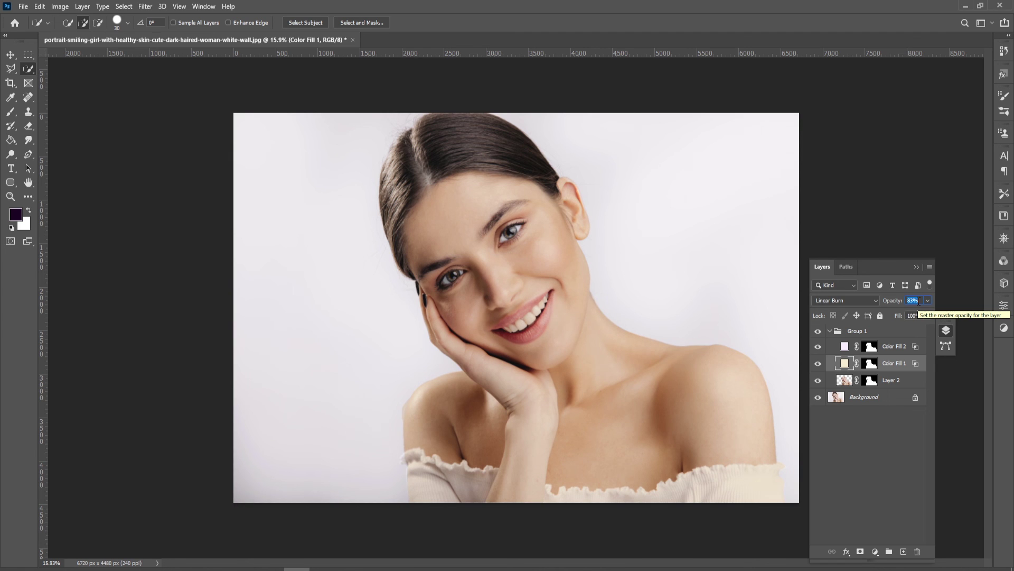
Step: Collapse Group 1 and toggle its visibility to compare the portrait before and after the skin tone change
click(851, 331)
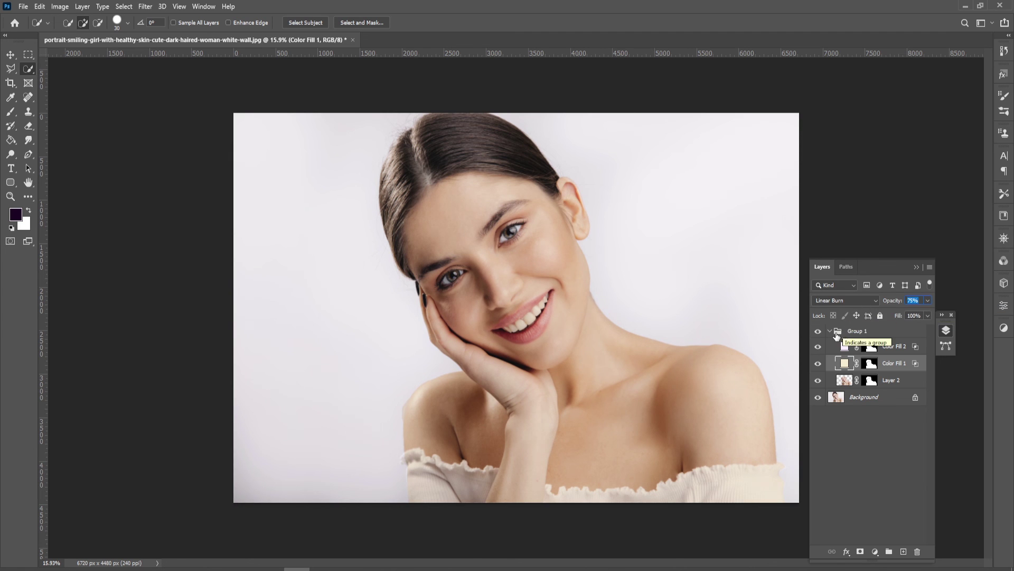
click(829, 332)
click(818, 332)
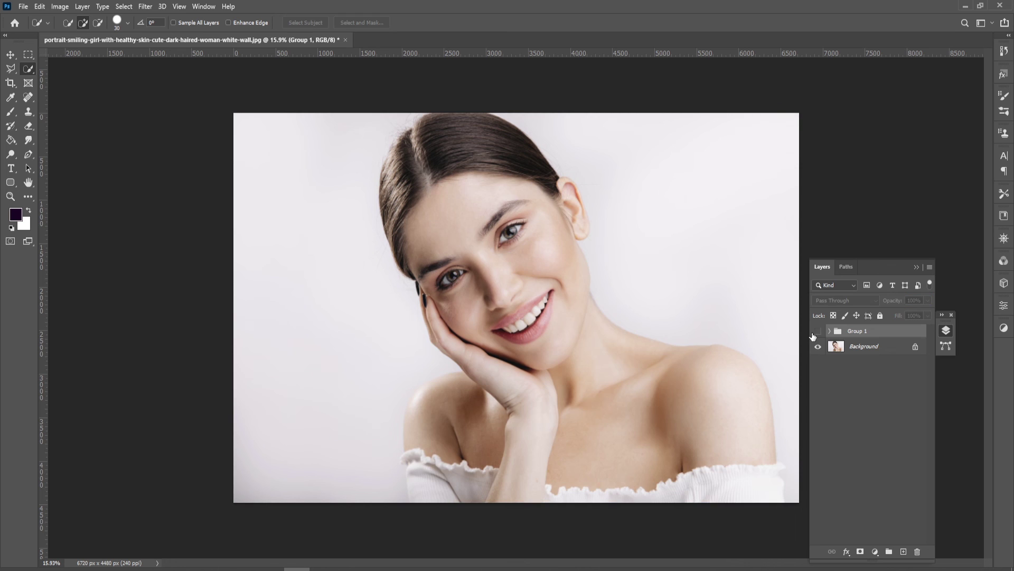
click(817, 331)
click(814, 333)
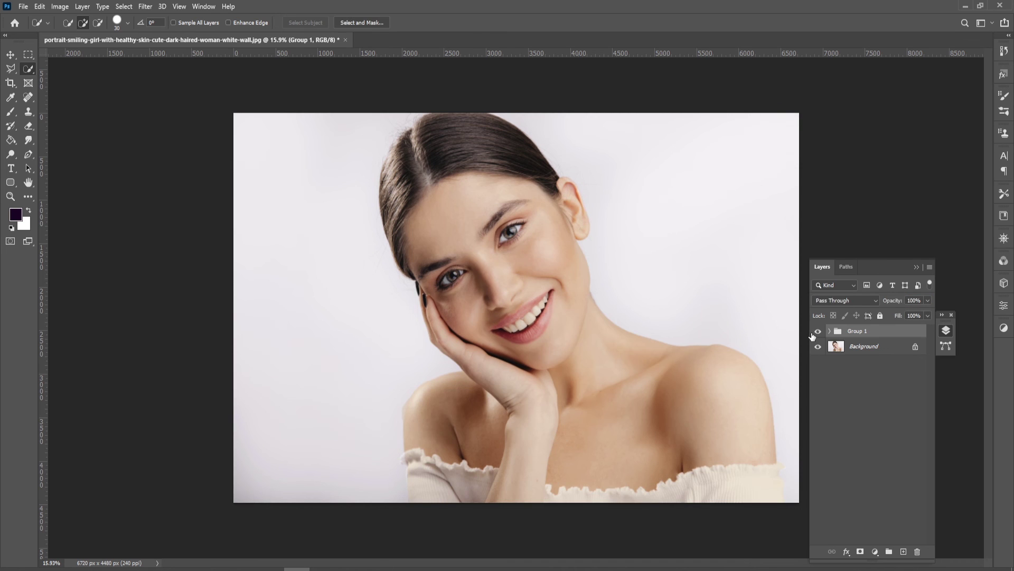
click(813, 332)
click(813, 333)
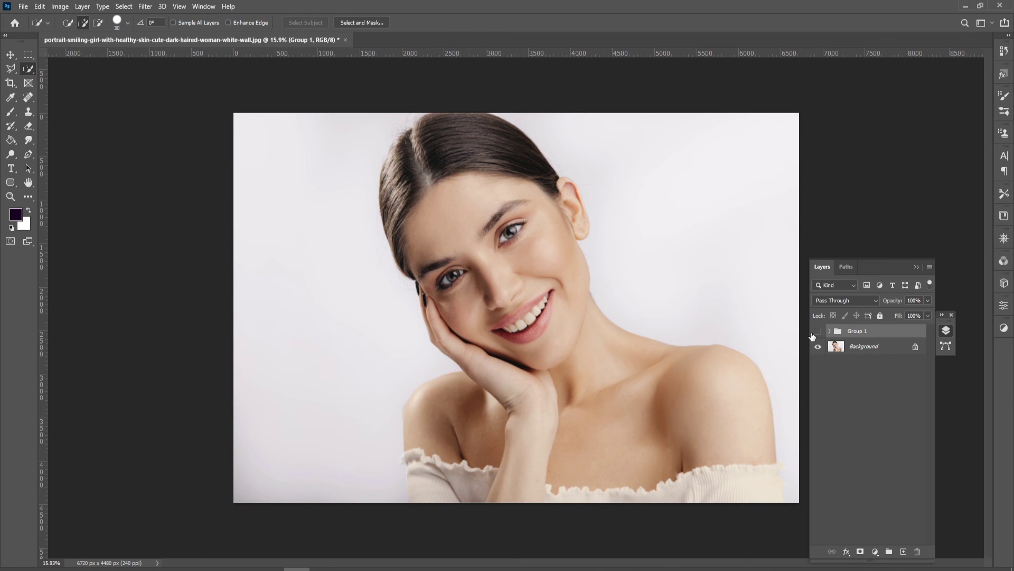